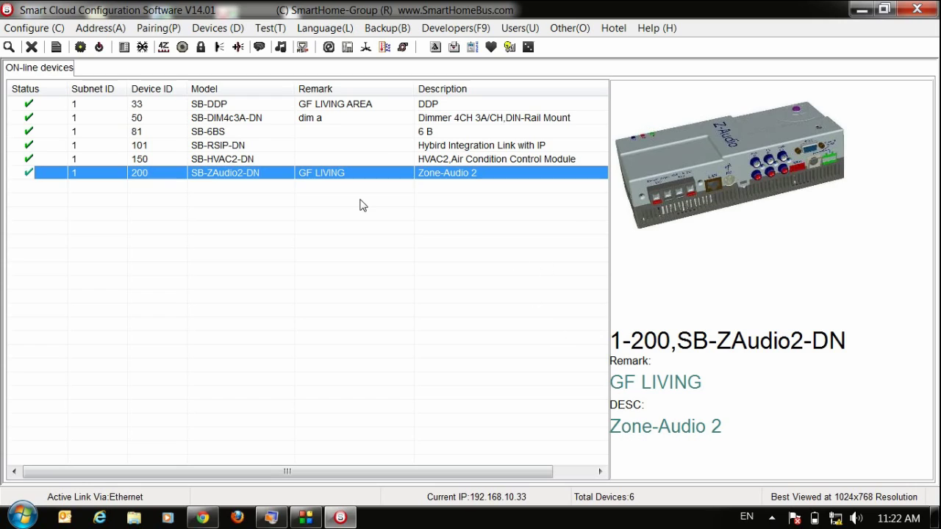
Open device 200 SB-ZAudio2-DN's FTP settings and select the 192.168.10 .33 server IP
left_click(338, 187)
left_click(347, 177)
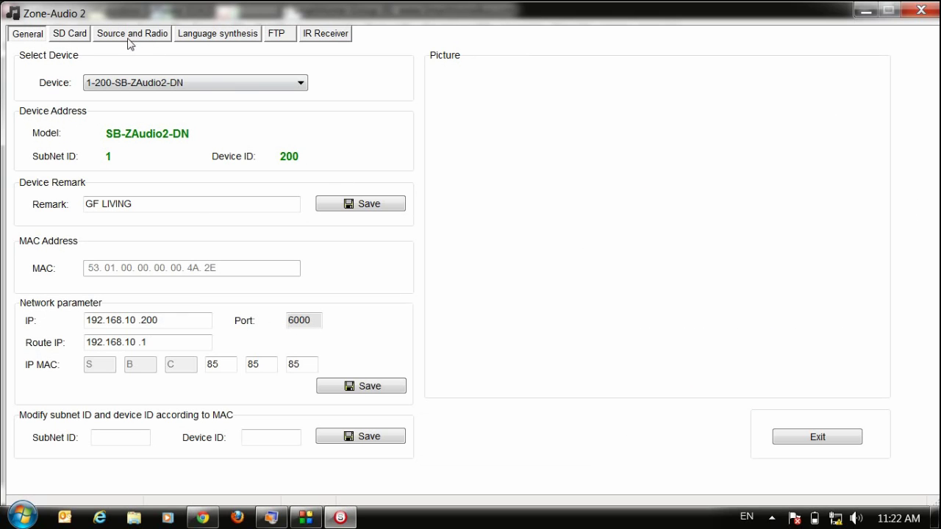
left_click(128, 35)
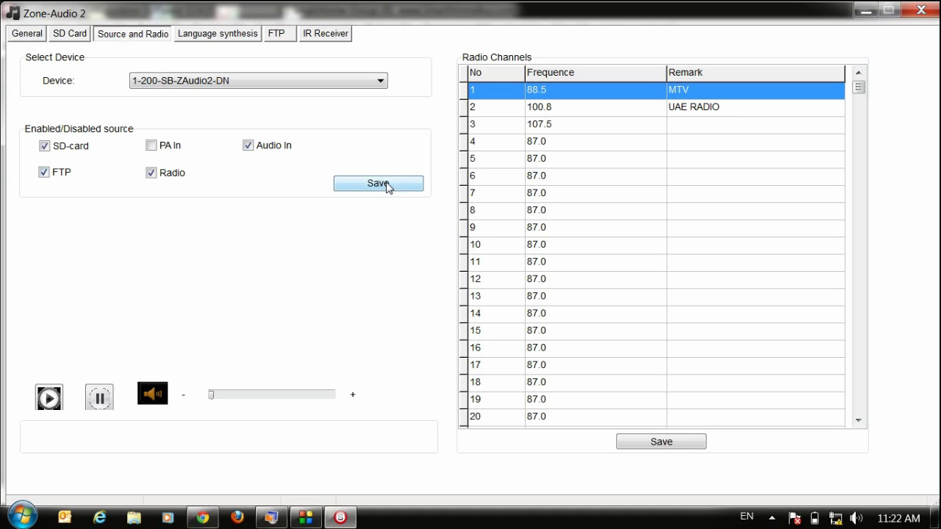
left_click(283, 37)
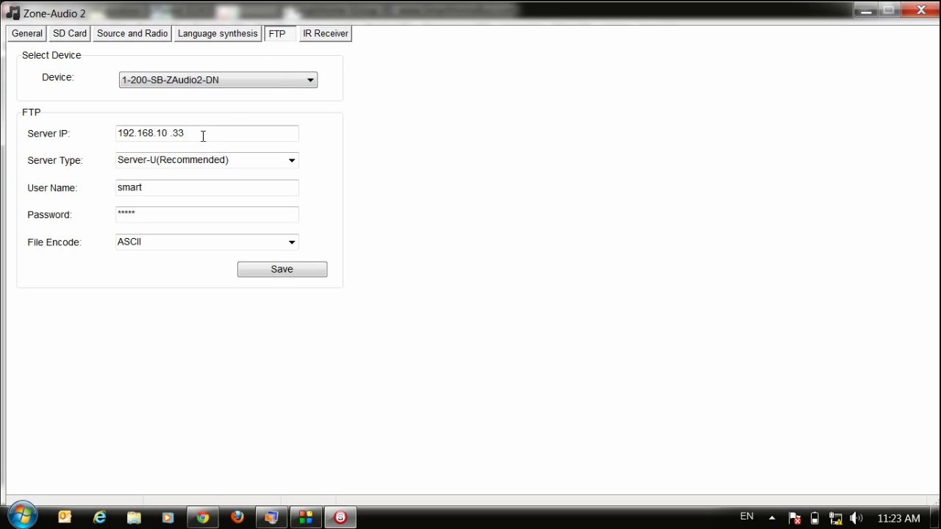
left_click_drag(203, 136, 111, 135)
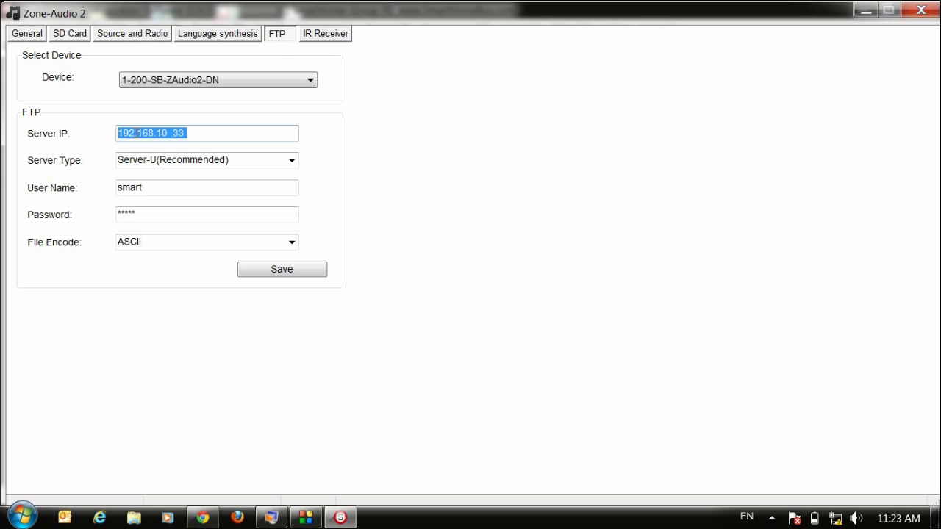
left_click(835, 518)
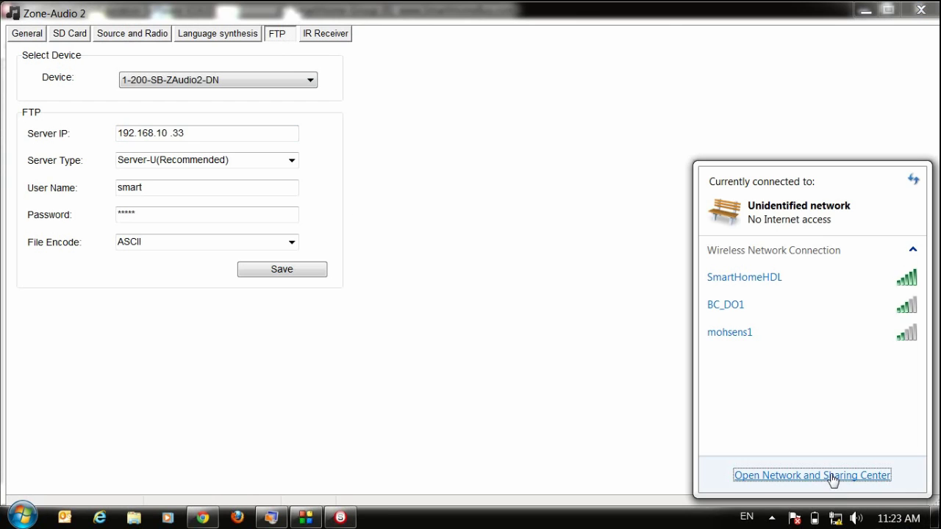
left_click(831, 480)
left_click(700, 225)
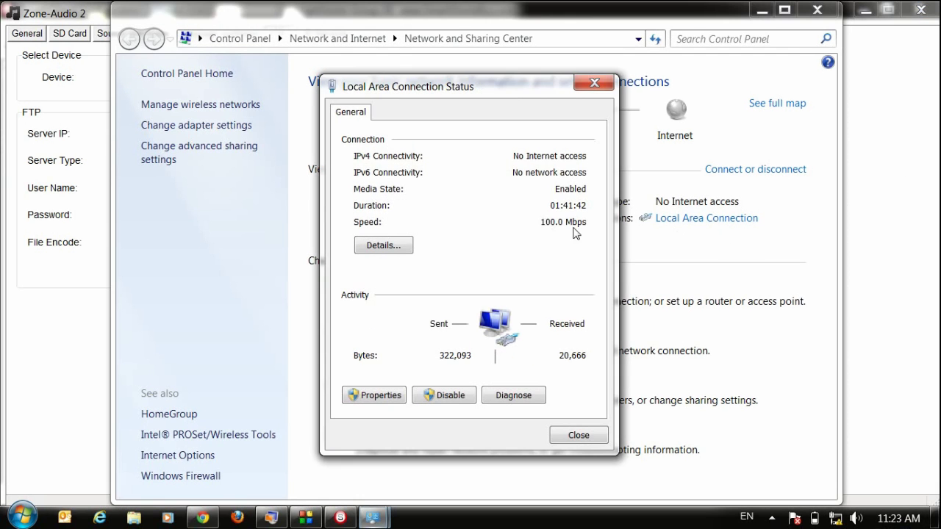
left_click(405, 246)
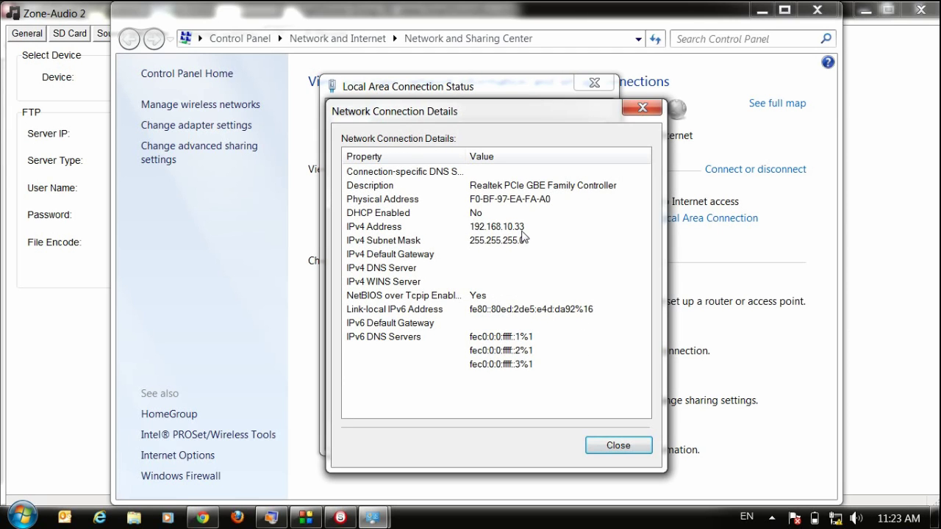
left_click(620, 446)
left_click(597, 85)
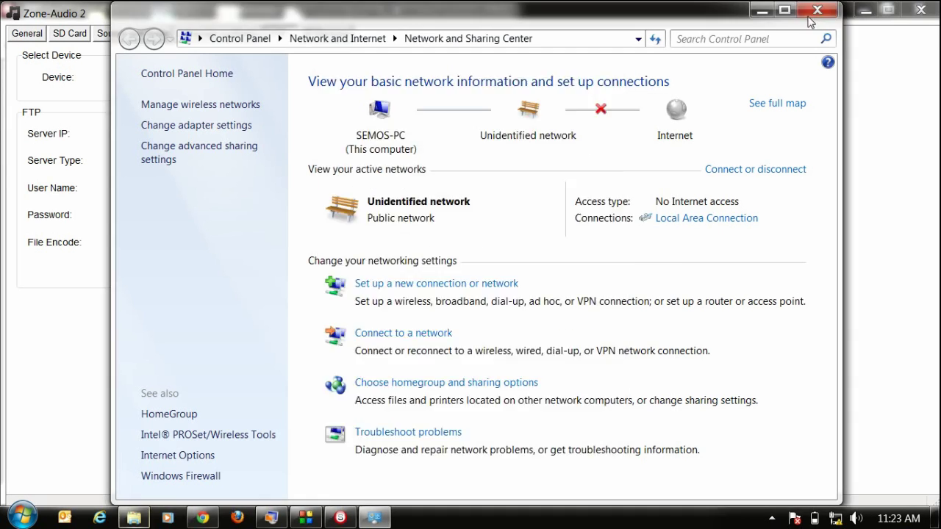
left_click(812, 13)
left_click(196, 133)
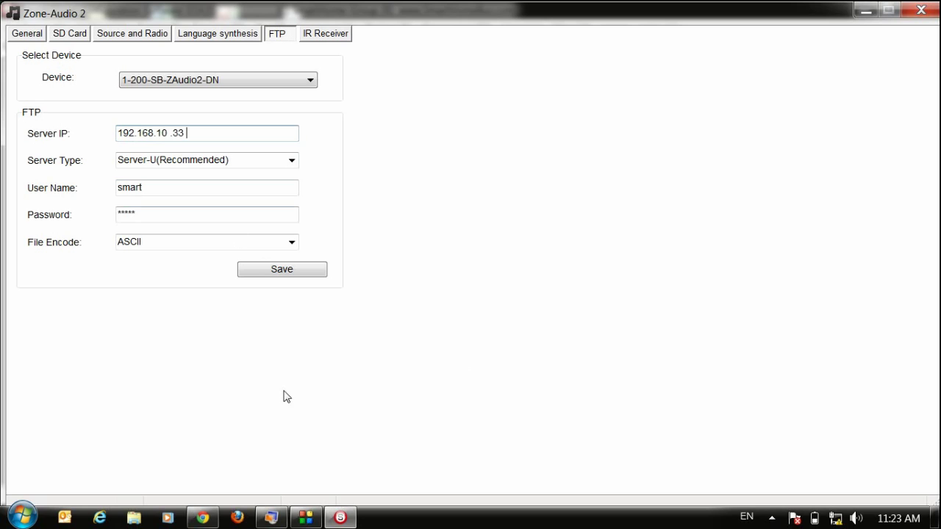
Launch Home Ftp Server from the desktop, select the D:\Music account, and minimize it
left_click(345, 518)
double_click(280, 99)
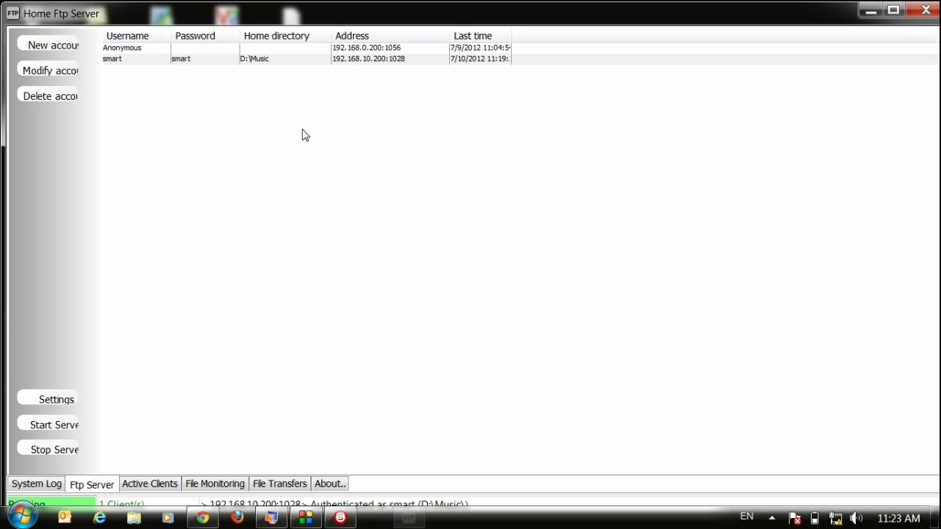
left_click(130, 64)
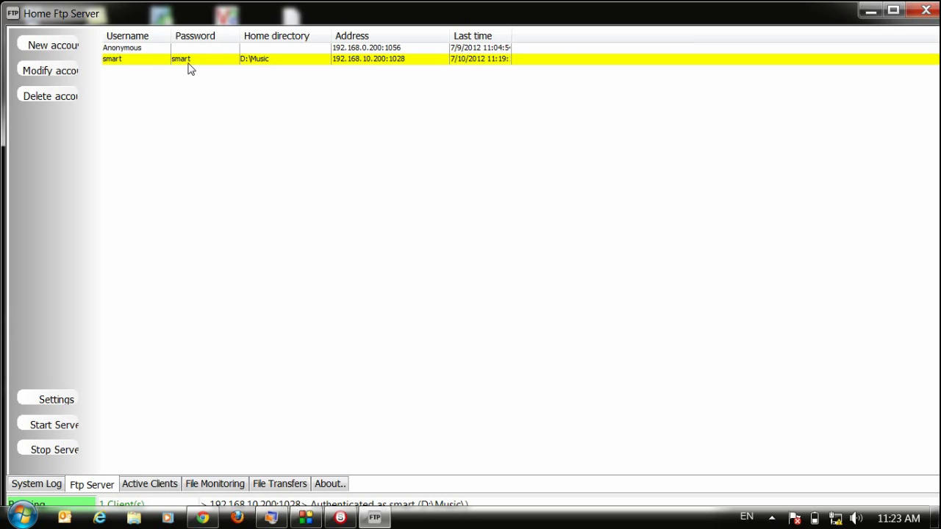
left_click(375, 518)
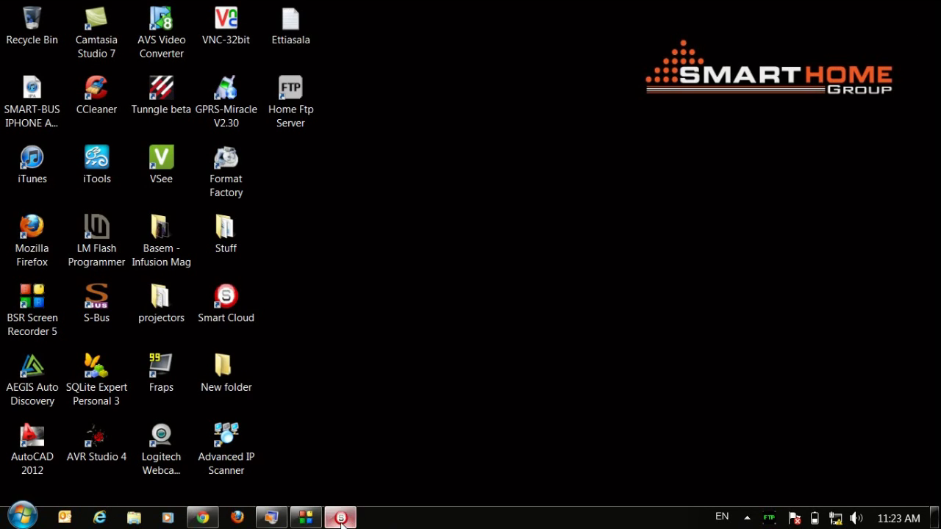
Save Zone-Audio 2's FTP settings (server 192.168.10 .33, ASCII) and close its window
left_click(341, 518)
double_click(181, 176)
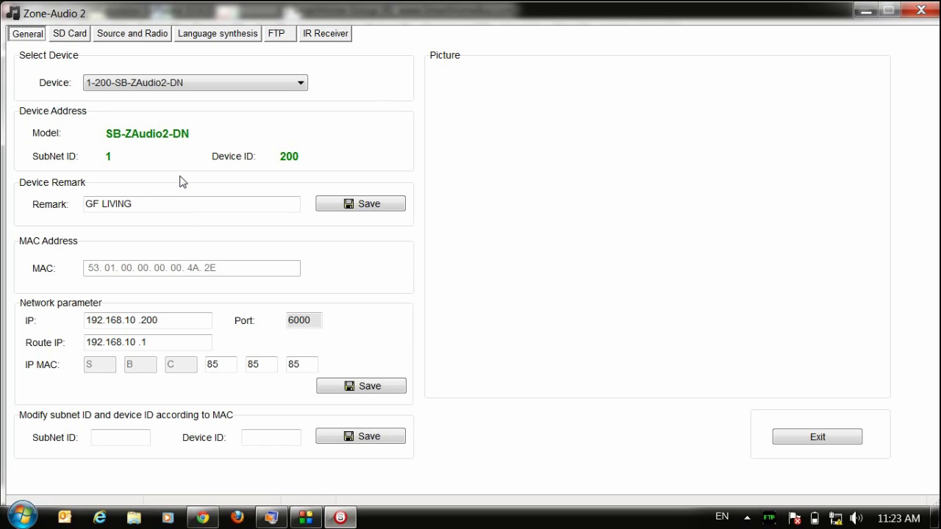
left_click(284, 33)
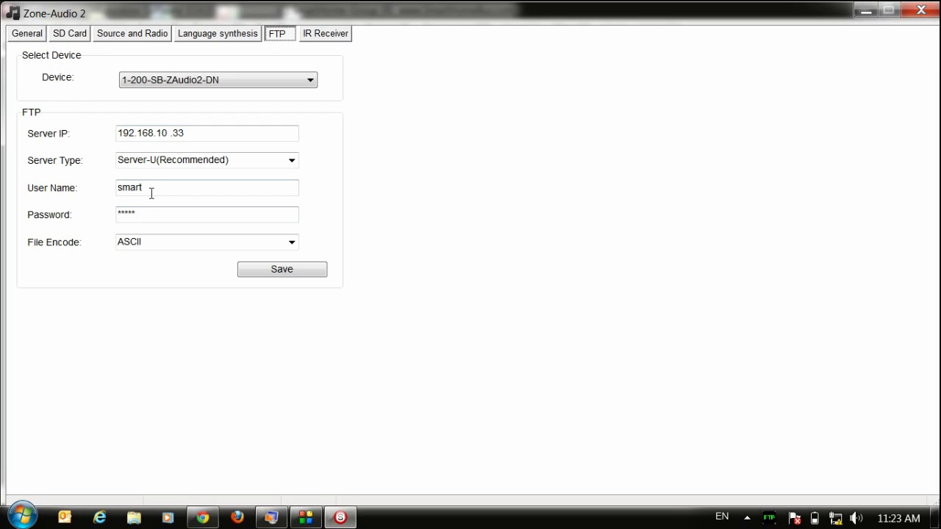
left_click(146, 217)
left_click(294, 270)
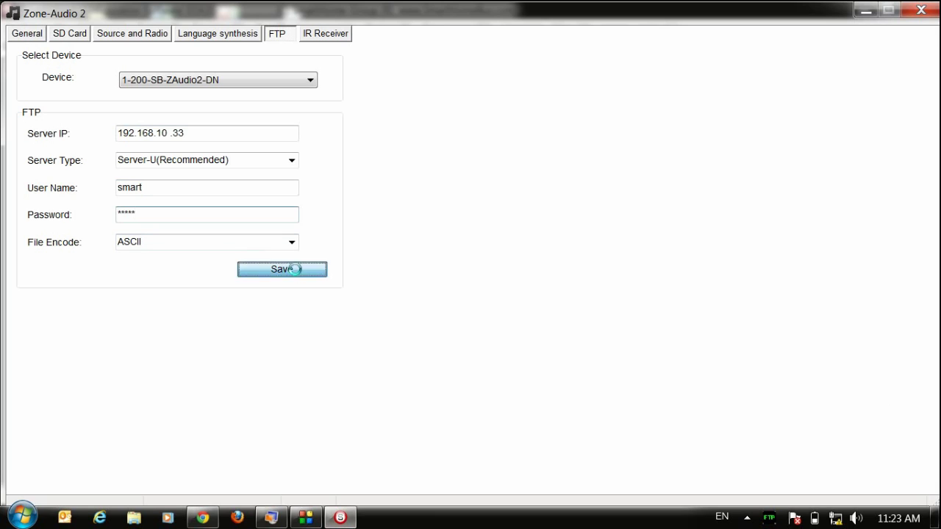
left_click(921, 9)
left_click(430, 105)
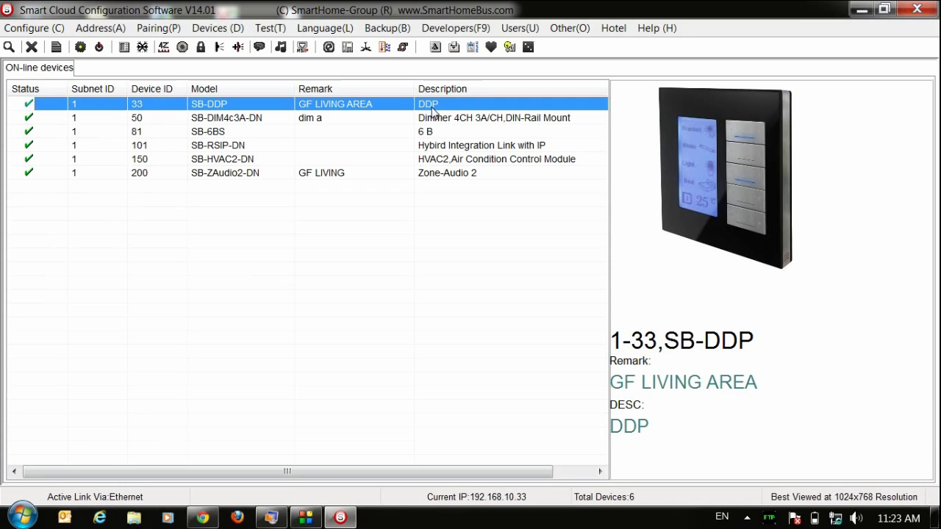
Enable the DDP music page targeting Zone-Audio subnet 1, device 200, then close the DDP settings
double_click(430, 105)
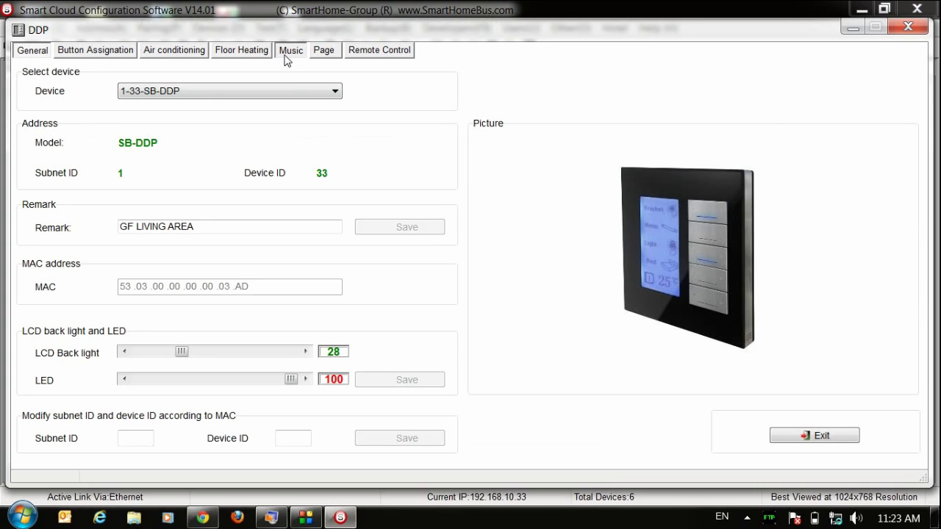
left_click(288, 54)
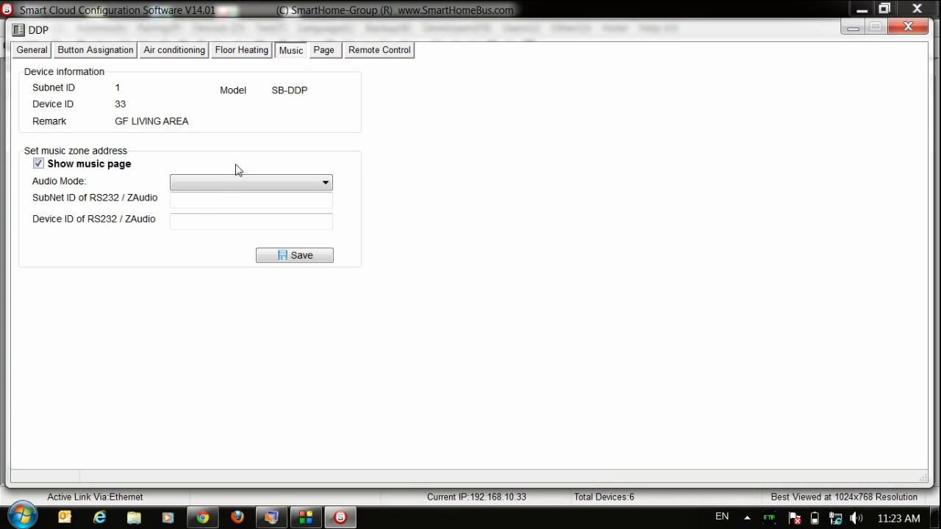
left_click(199, 222)
left_click(192, 198)
left_click(200, 221)
double_click(217, 34)
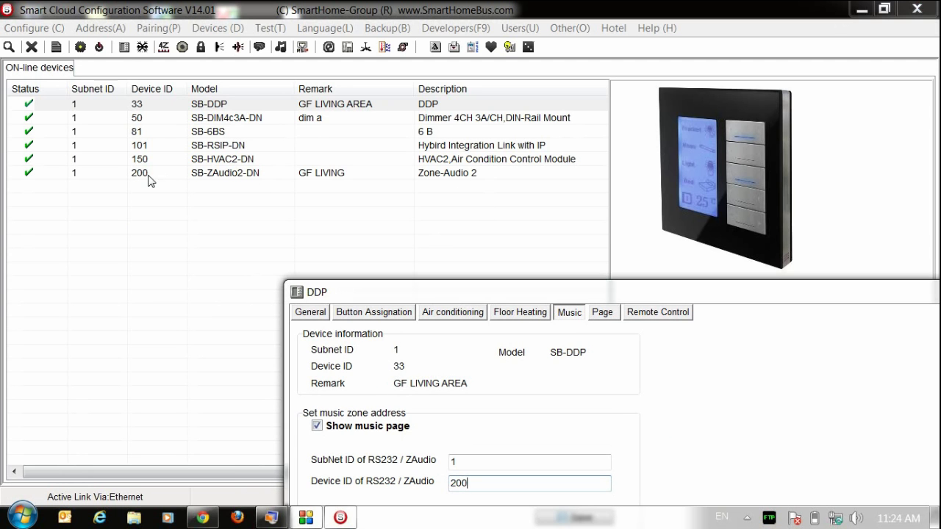
double_click(361, 293)
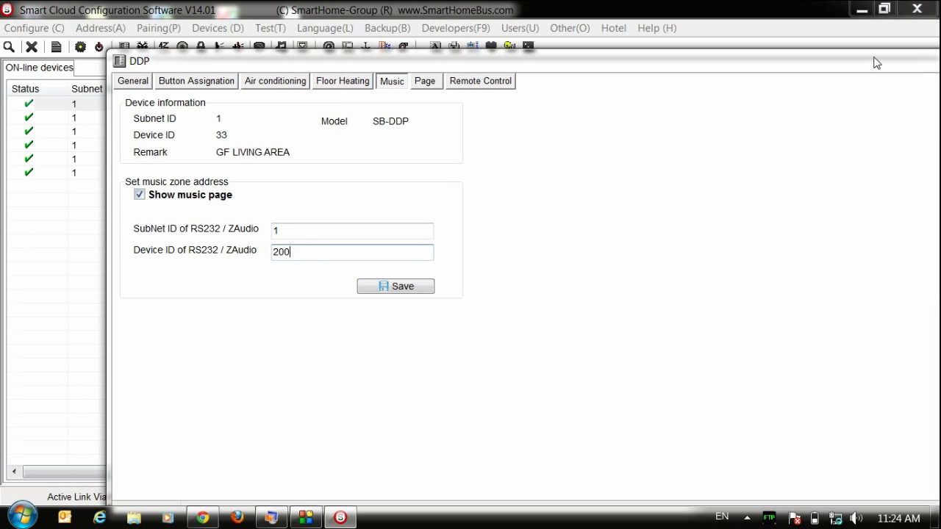
left_click(826, 54)
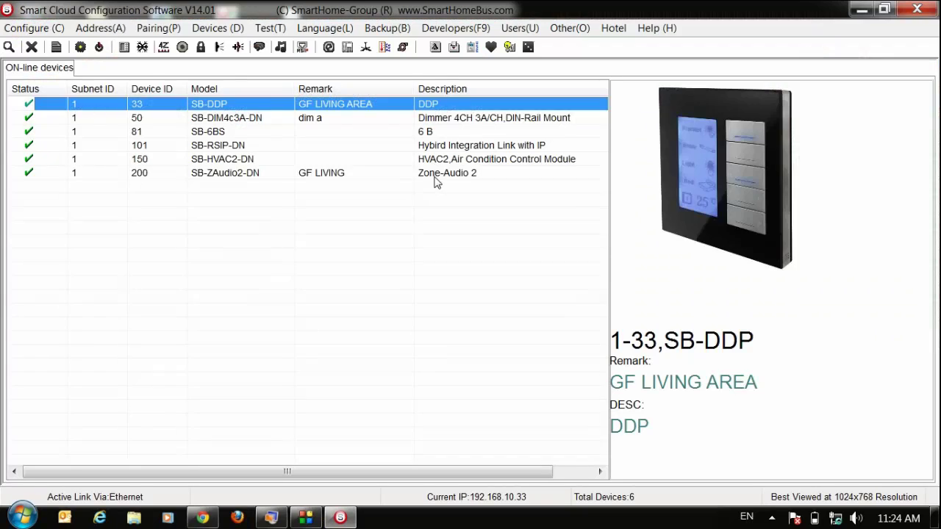
double_click(435, 182)
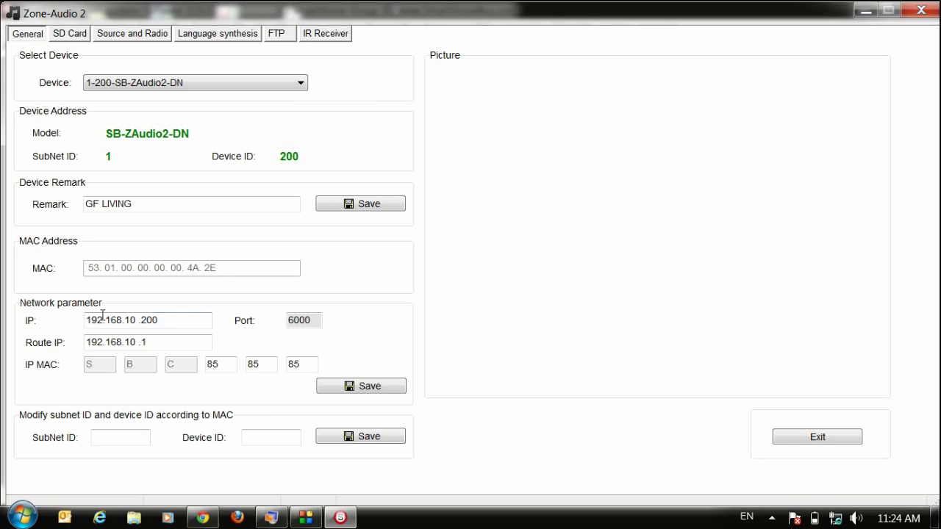
left_click_drag(135, 319, 83, 318)
left_click_drag(168, 343, 62, 352)
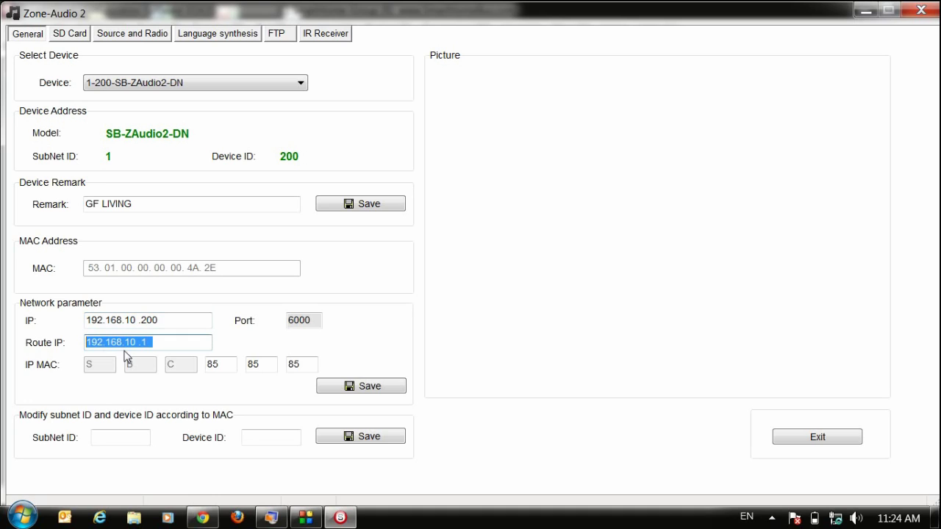
left_click(134, 344)
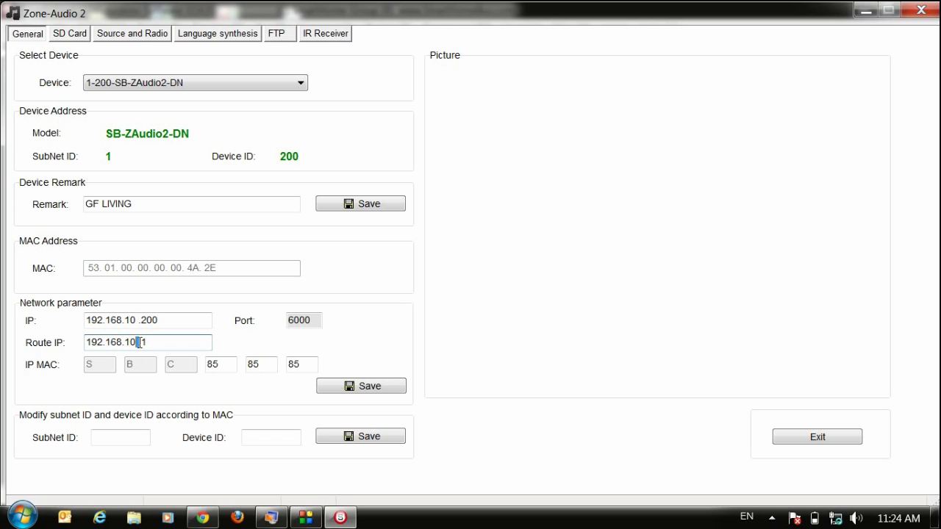
Close the Zone-Audio 2 configuration and restore Home Ftp Server from the system tray
left_click(920, 10)
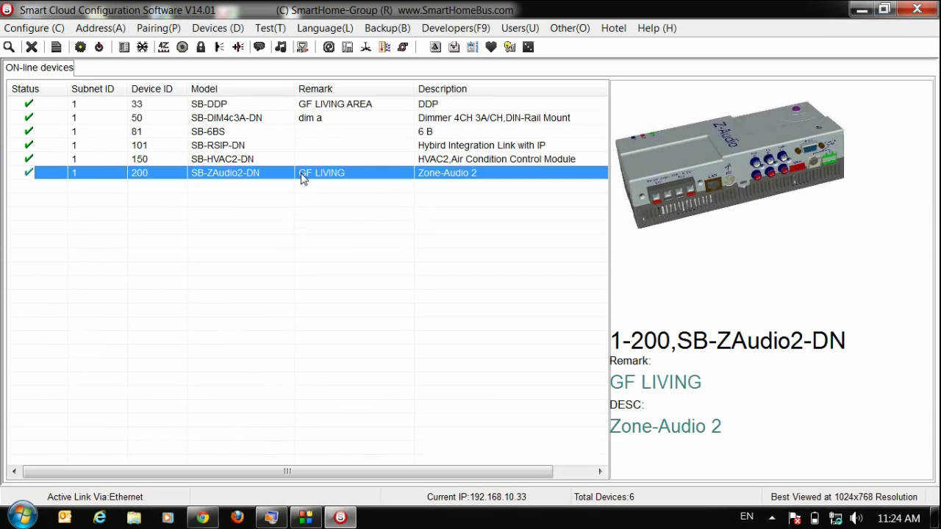
left_click(340, 356)
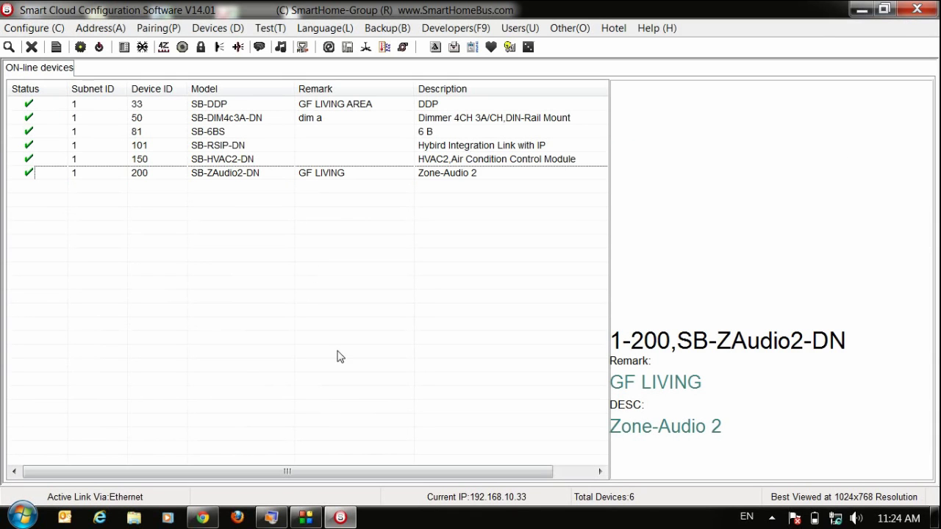
left_click(771, 517)
left_click(778, 415)
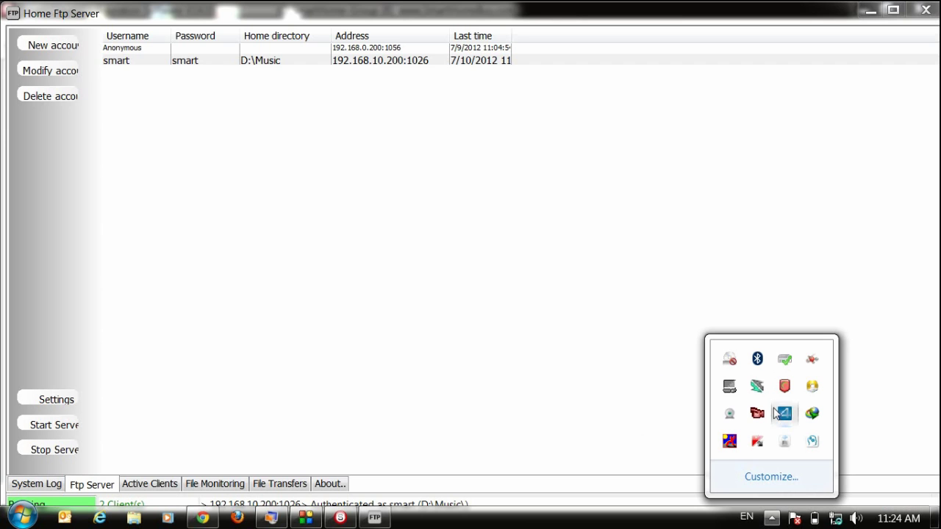
left_click(206, 65)
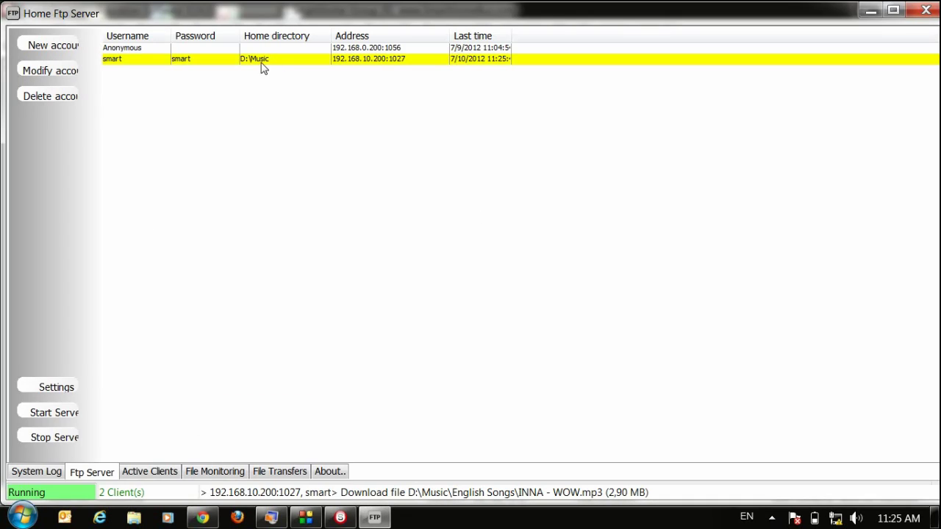
Browse through Computer and Local Disk (D:) to the Music folder
left_click(22, 518)
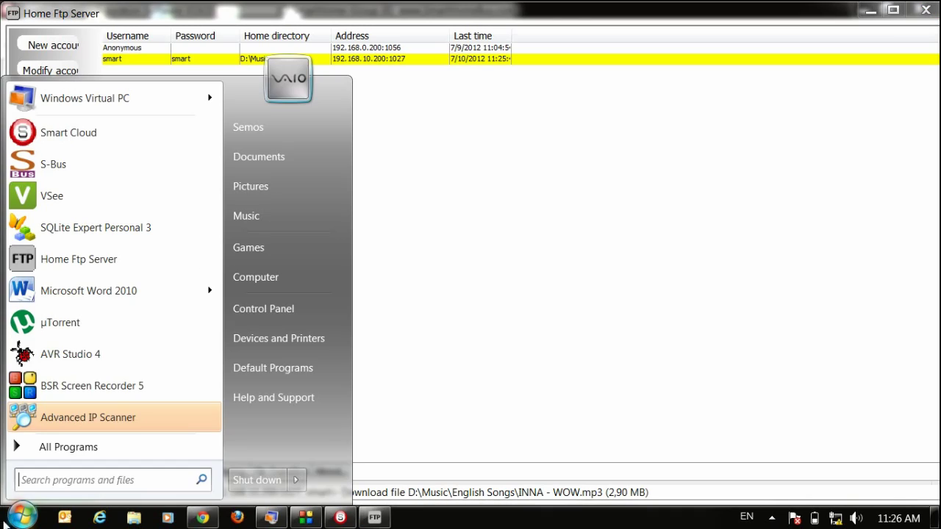
left_click(249, 276)
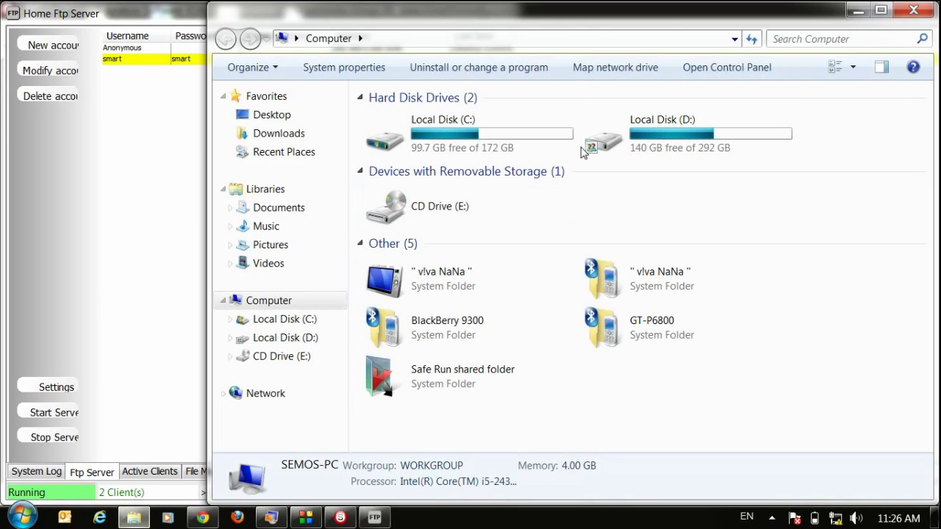
double_click(588, 143)
double_click(407, 181)
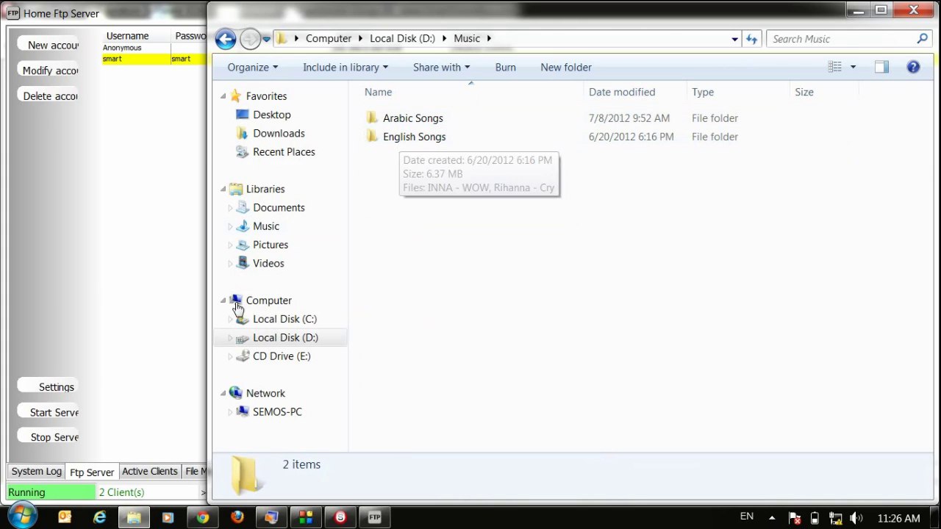
left_click(112, 497)
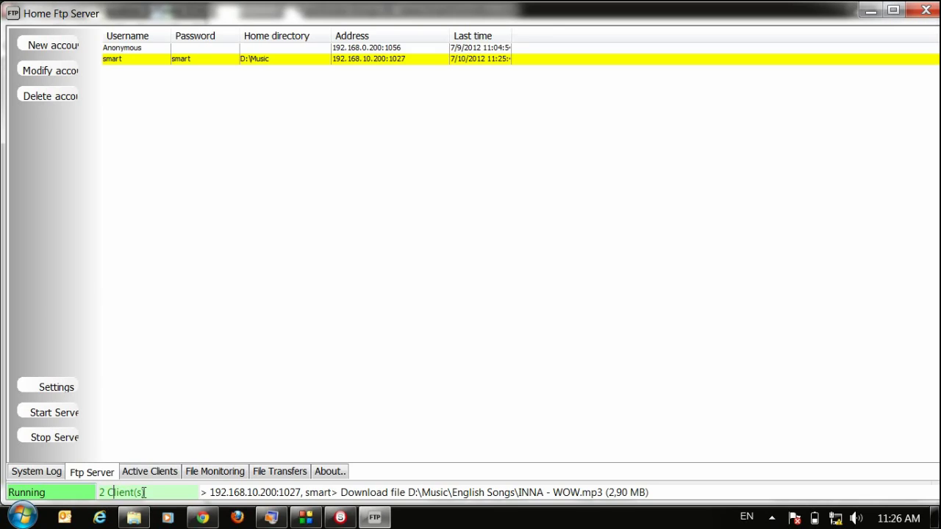